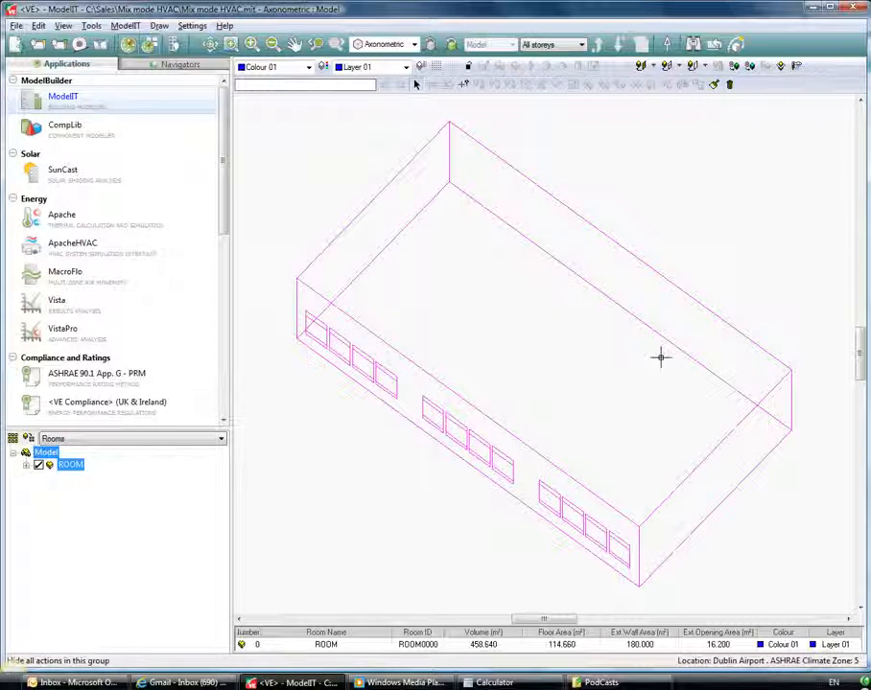
Step: Switch to MacroFlo, select the room in the model and bring up its opening type assignments
left_click(660, 358)
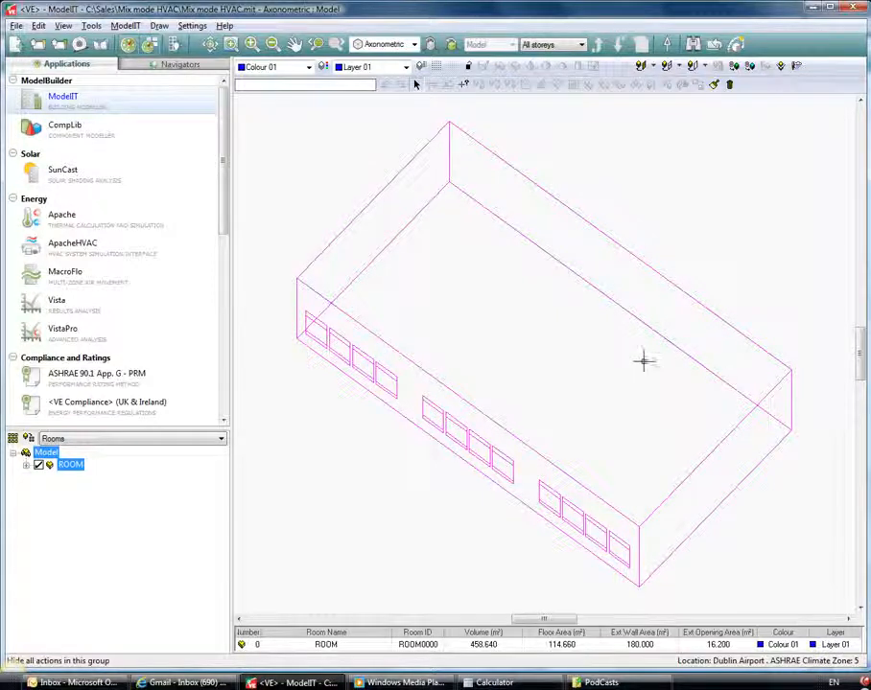
left_click(81, 218)
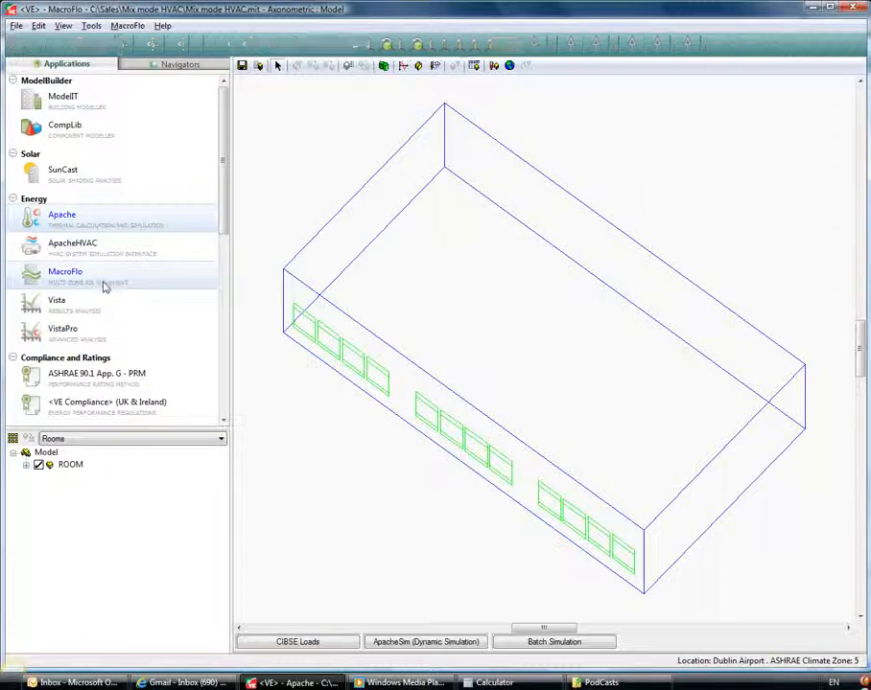
left_click(104, 284)
left_click(518, 310)
left_click(278, 65)
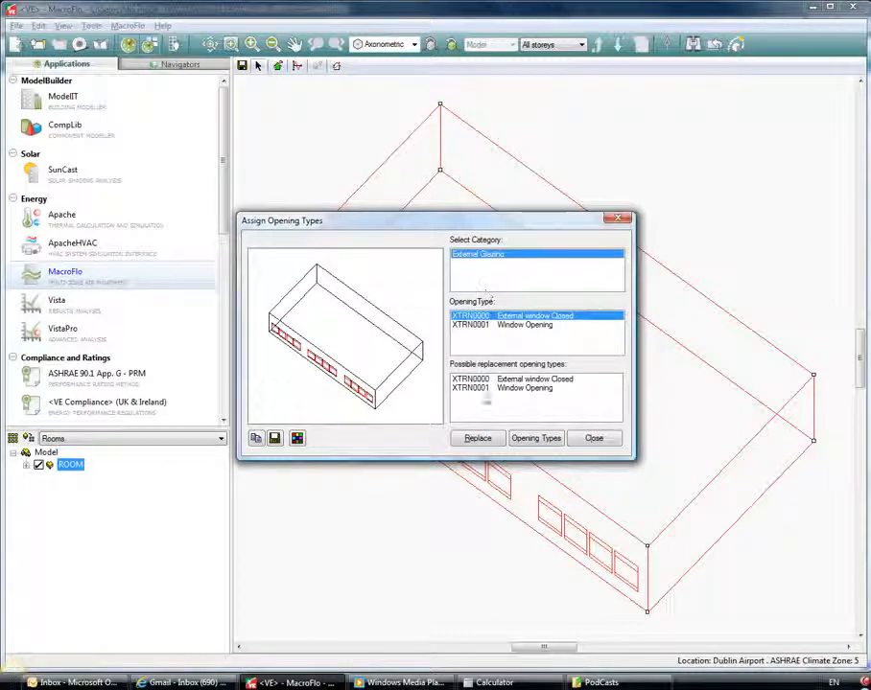
Step: Inspect the openable area of the External window Closed and Window Opening types in the MacroFlo opening types
left_click(536, 437)
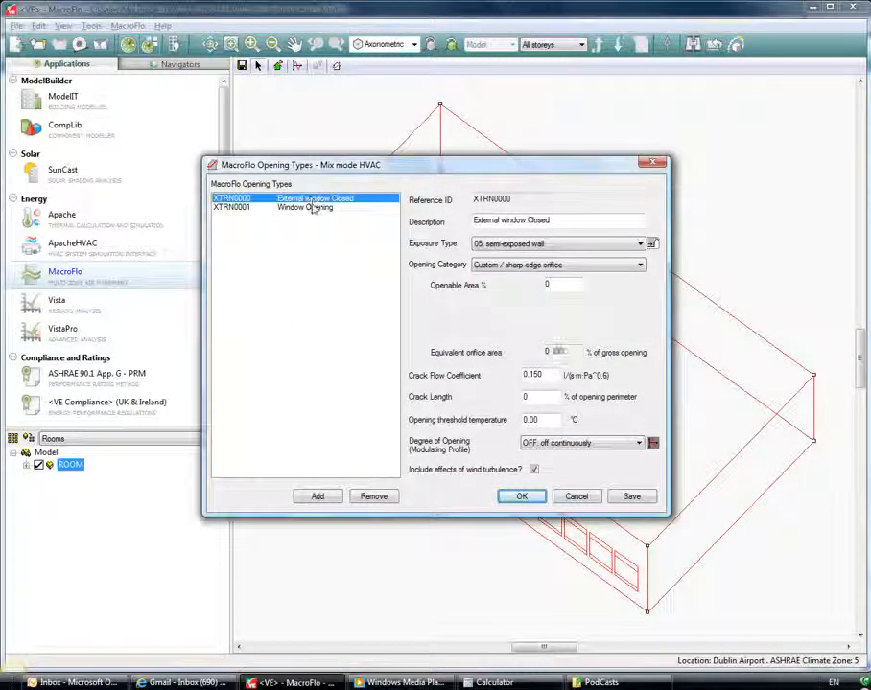
double_click(547, 284)
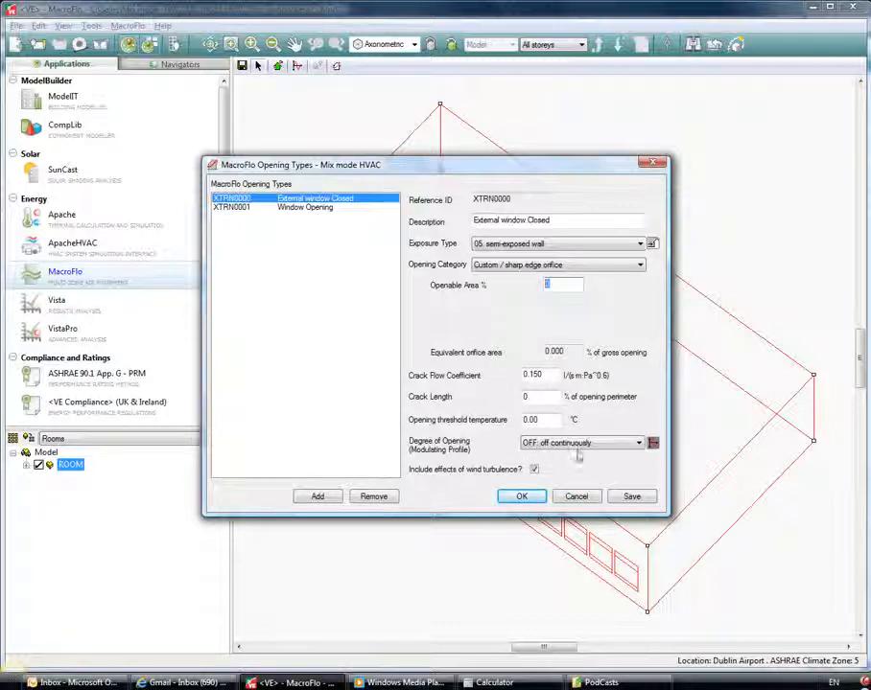
left_click(289, 208)
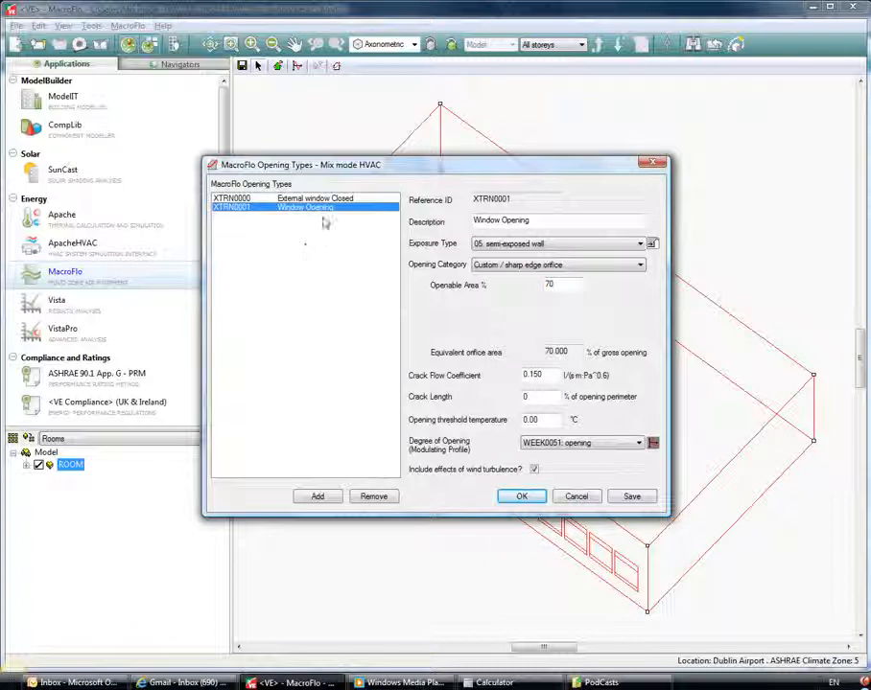
double_click(559, 286)
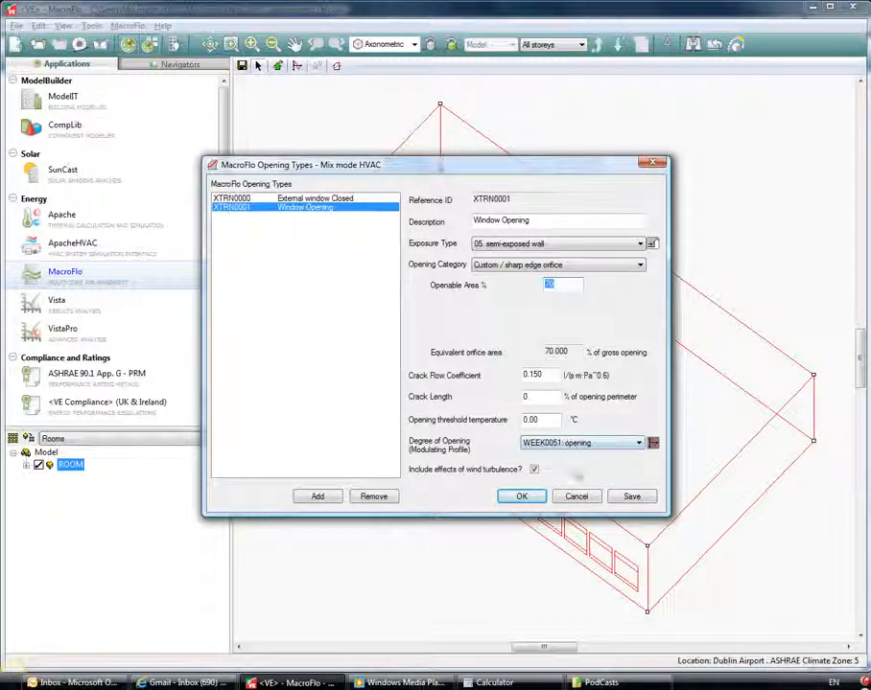
Step: Examine the weekly profile "opening" behind the Window Opening type and the formulas in its daily profile "ope"
left_click(653, 443)
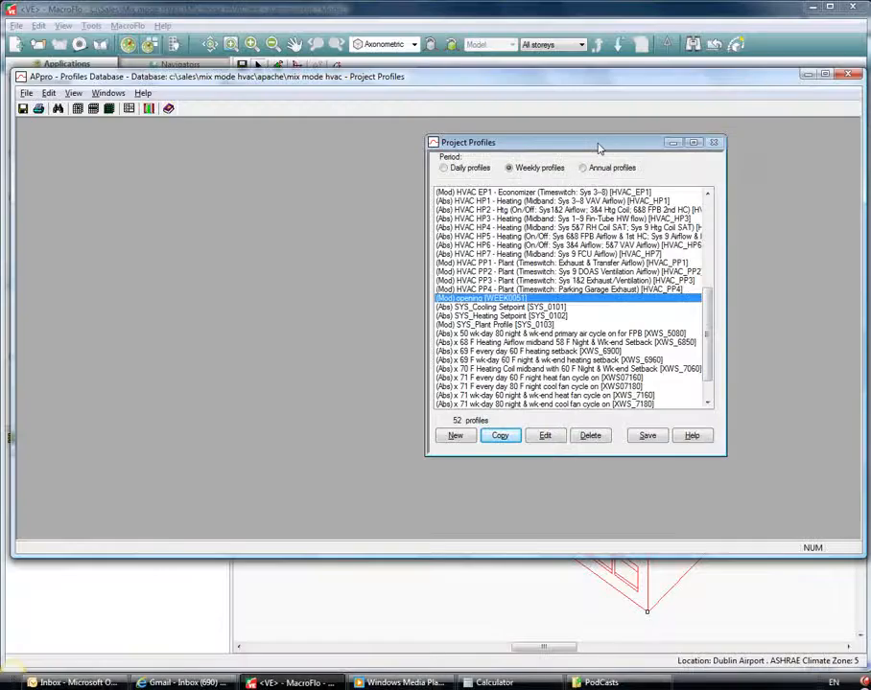
left_click_drag(590, 145, 715, 137)
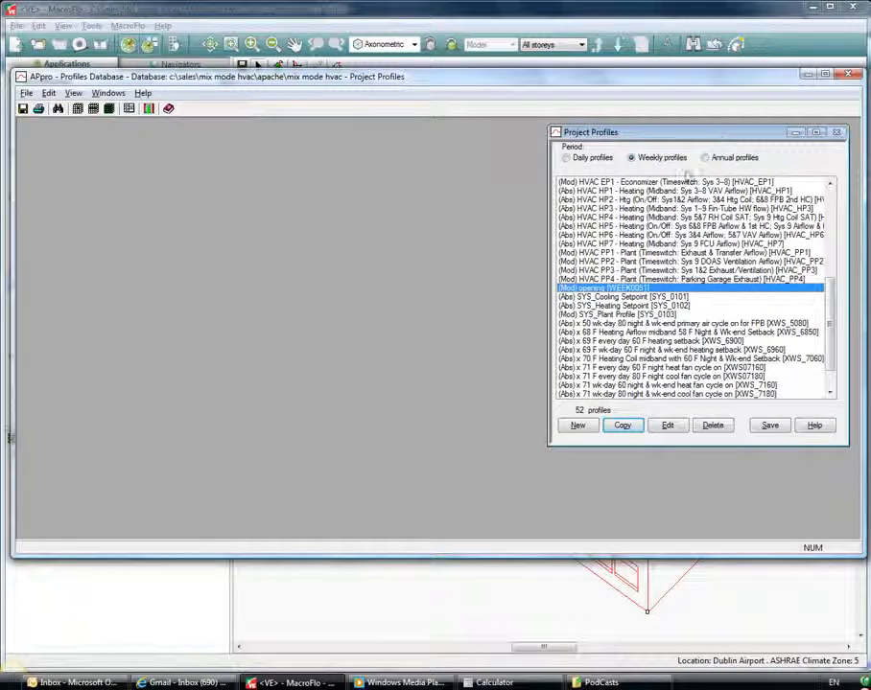
double_click(595, 290)
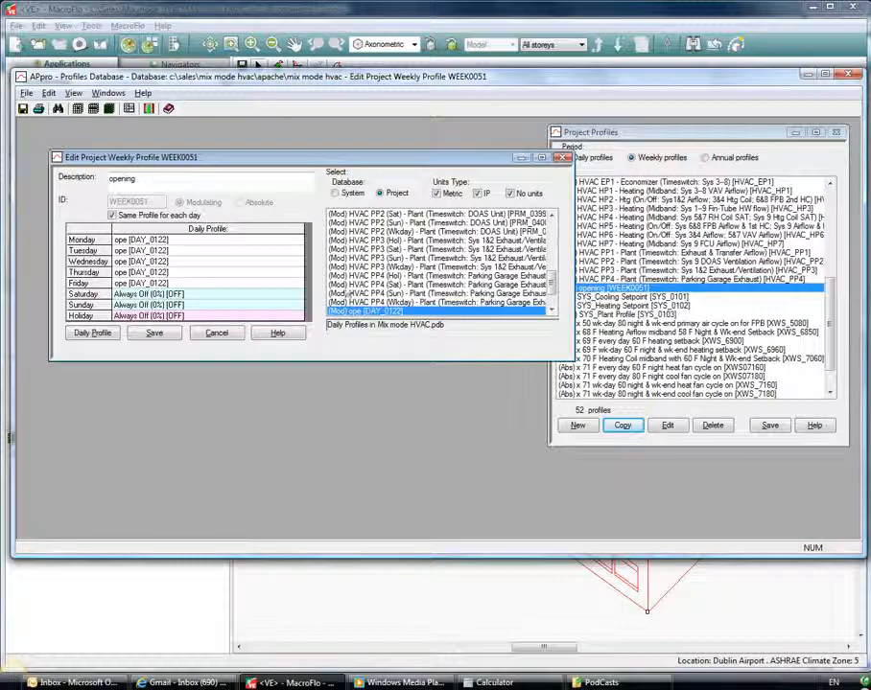
left_click(92, 333)
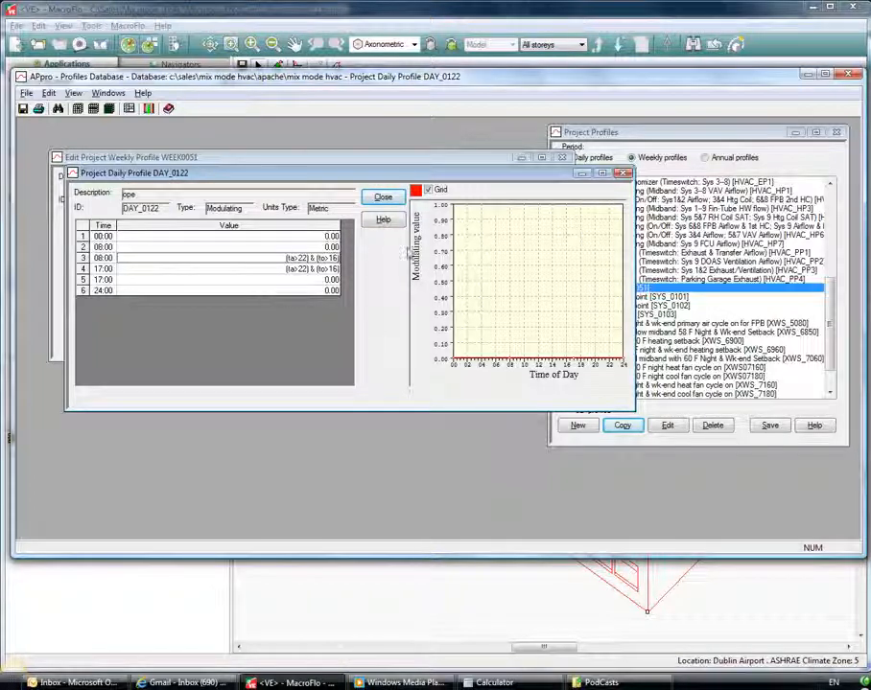
left_click(382, 197)
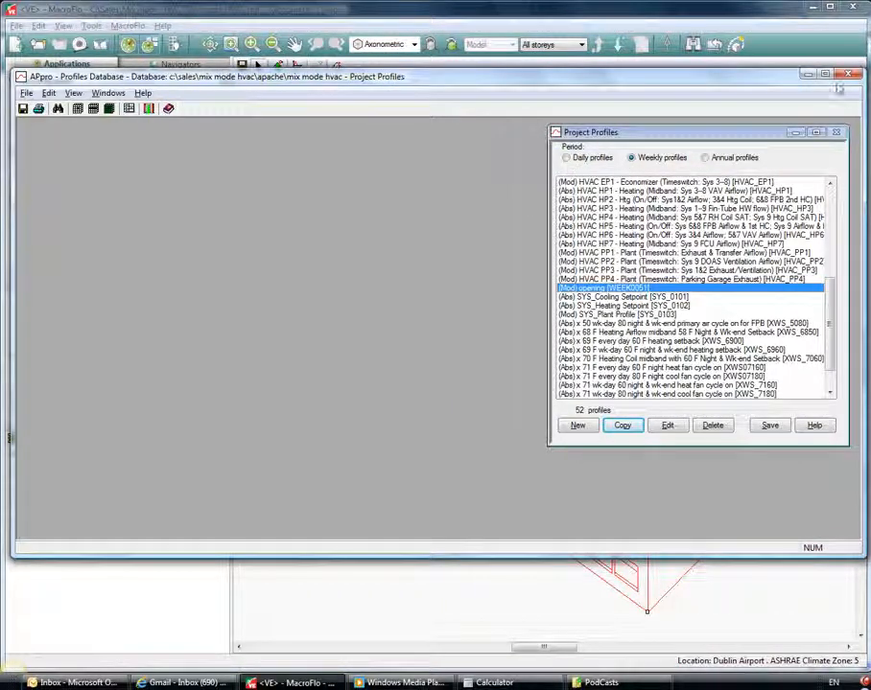
left_click(847, 75)
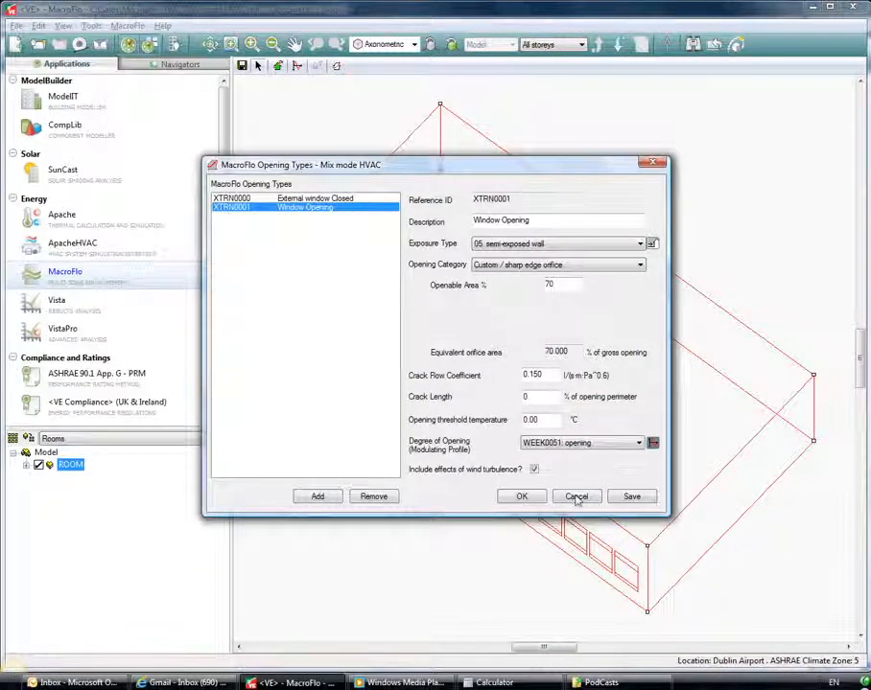
Step: Leave the opening types unchanged, check which windows are assigned the Window Opening type, and close the assignments
left_click(576, 497)
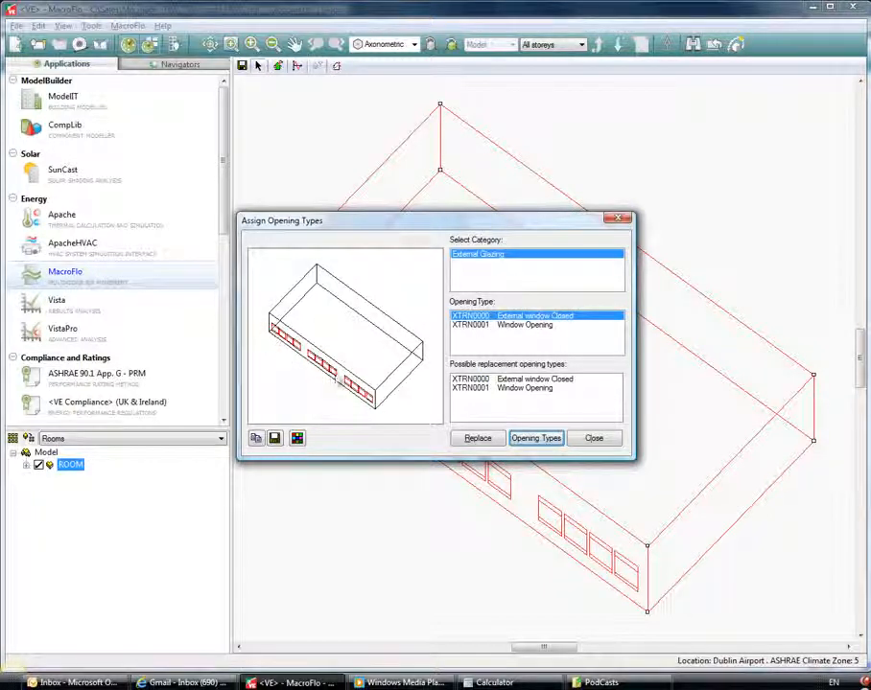
left_click(513, 325)
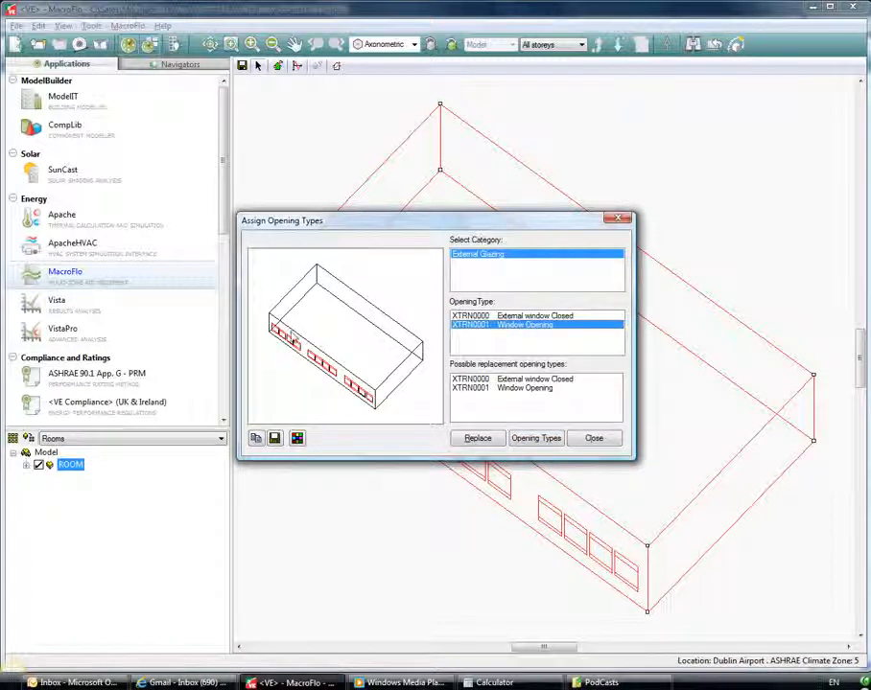
left_click(593, 439)
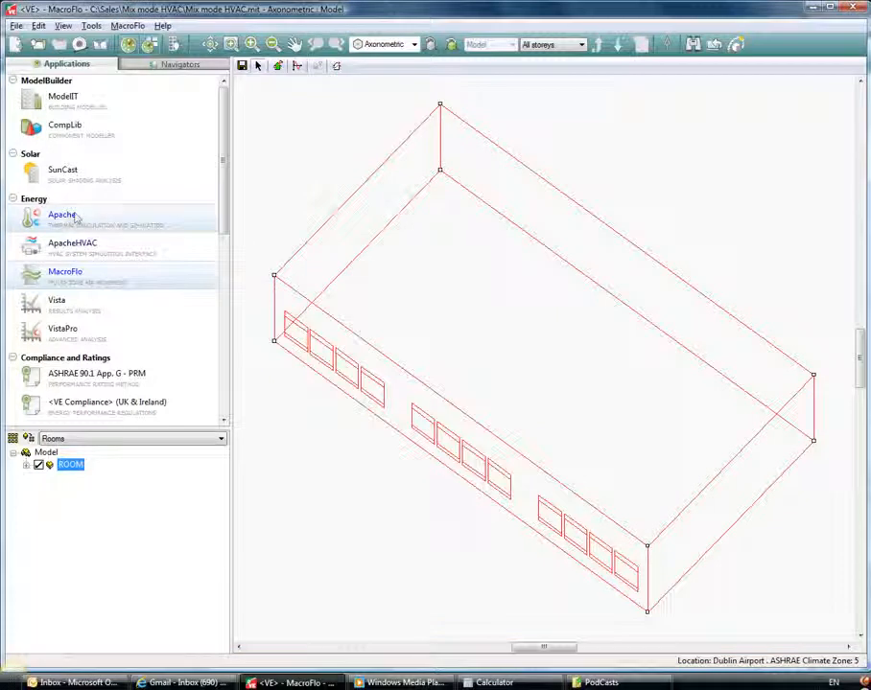
Step: Switch to ApacheHVAC and open the system file mix mode.asp from the Mix mode HVAC folder
left_click(68, 245)
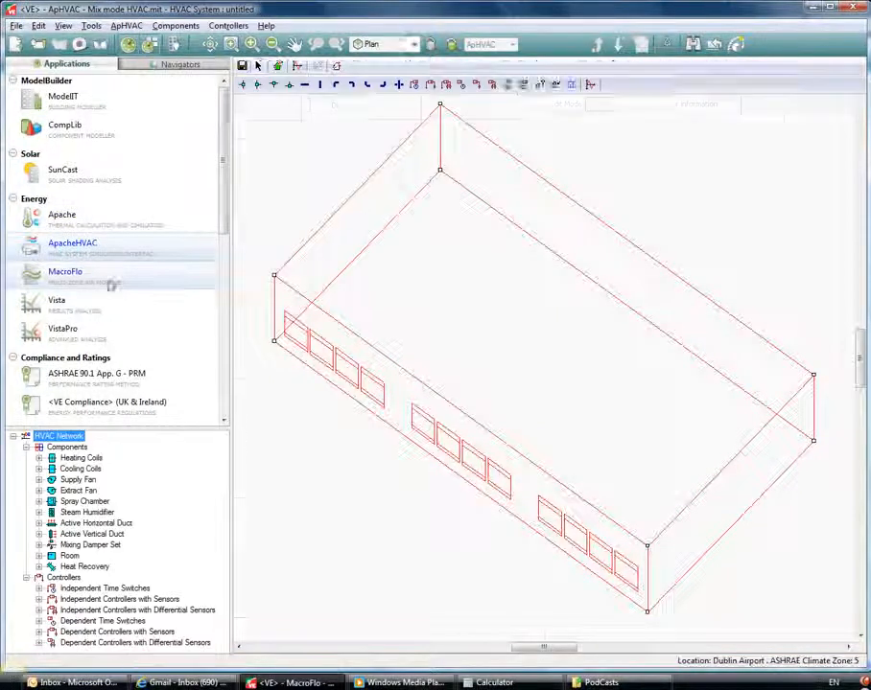
left_click(258, 66)
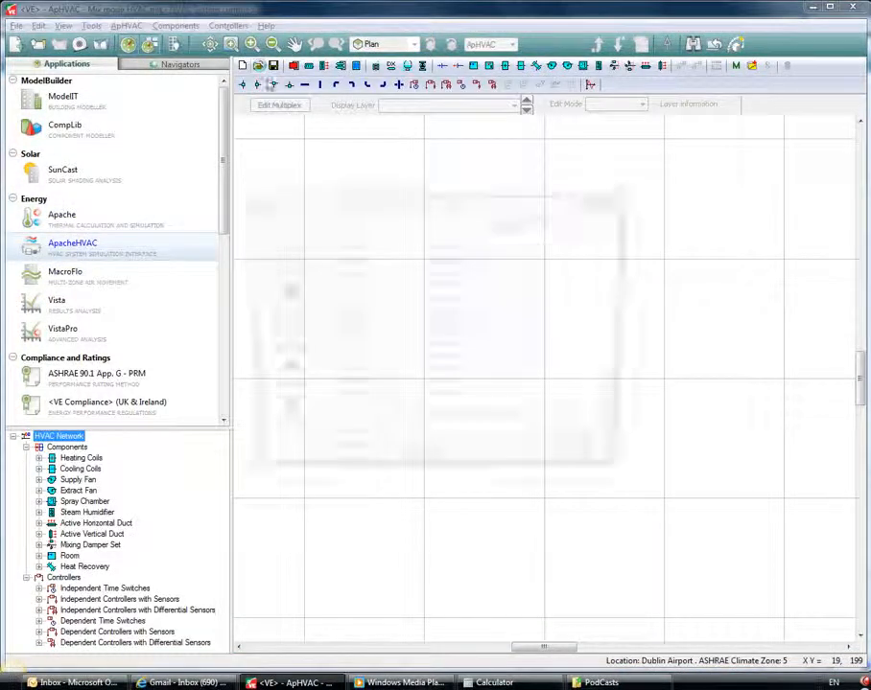
left_click(362, 377)
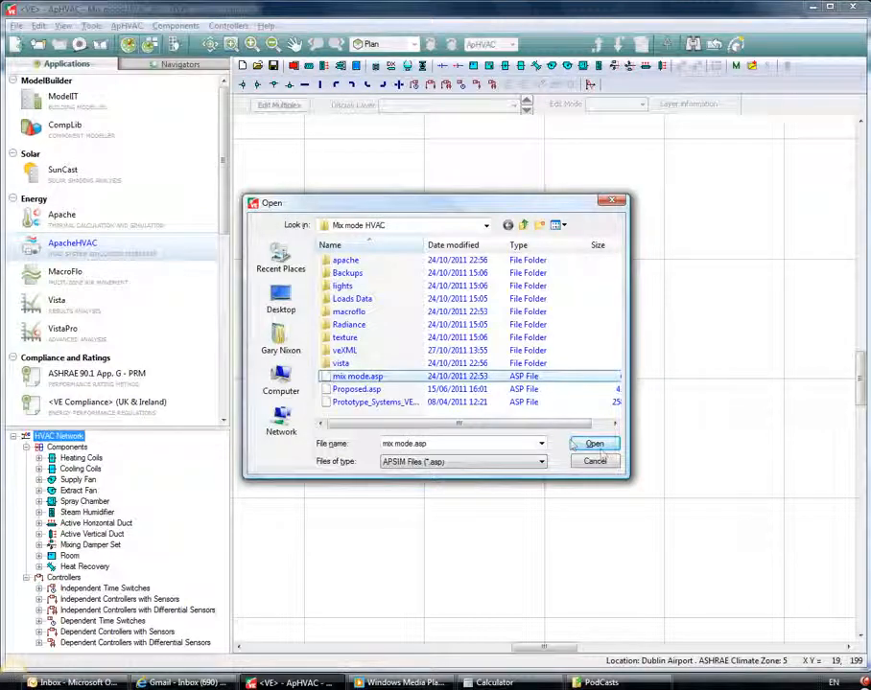
left_click(597, 445)
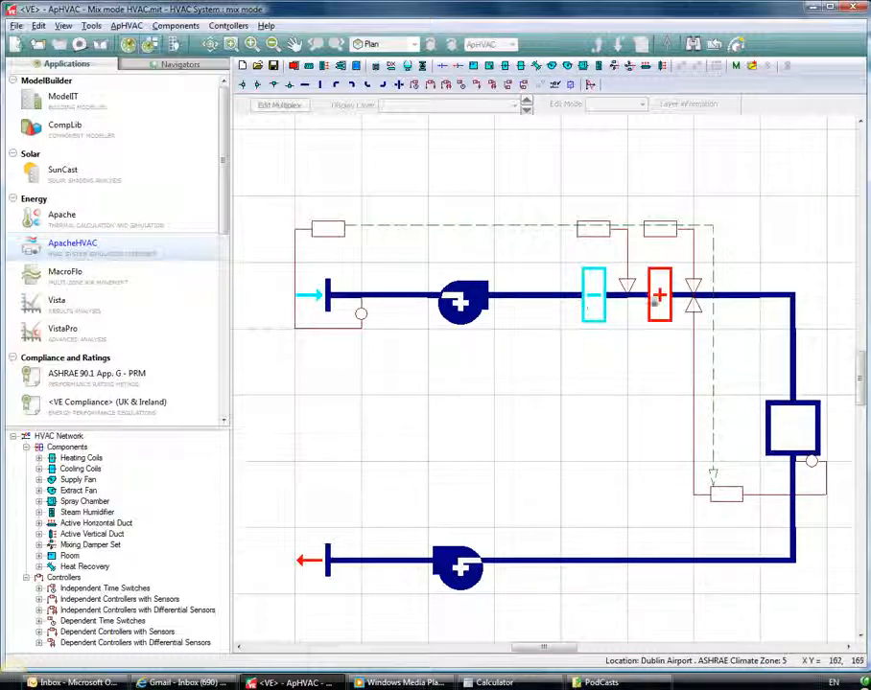
Step: Inspect the time switch settings of the cooling coil and heating coil, including supply temperature and profile, without changing them
double_click(601, 231)
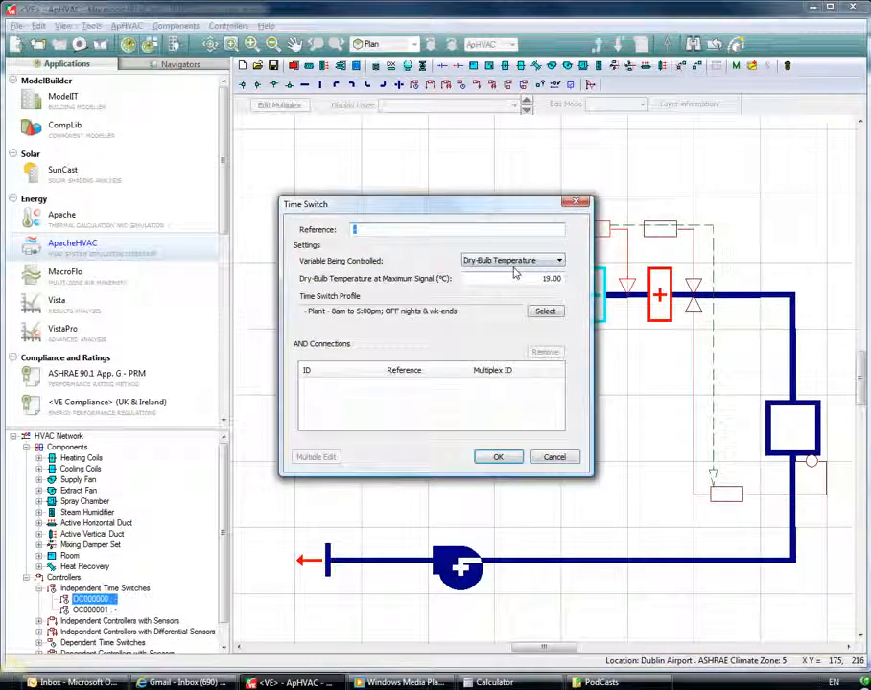
left_click(516, 279)
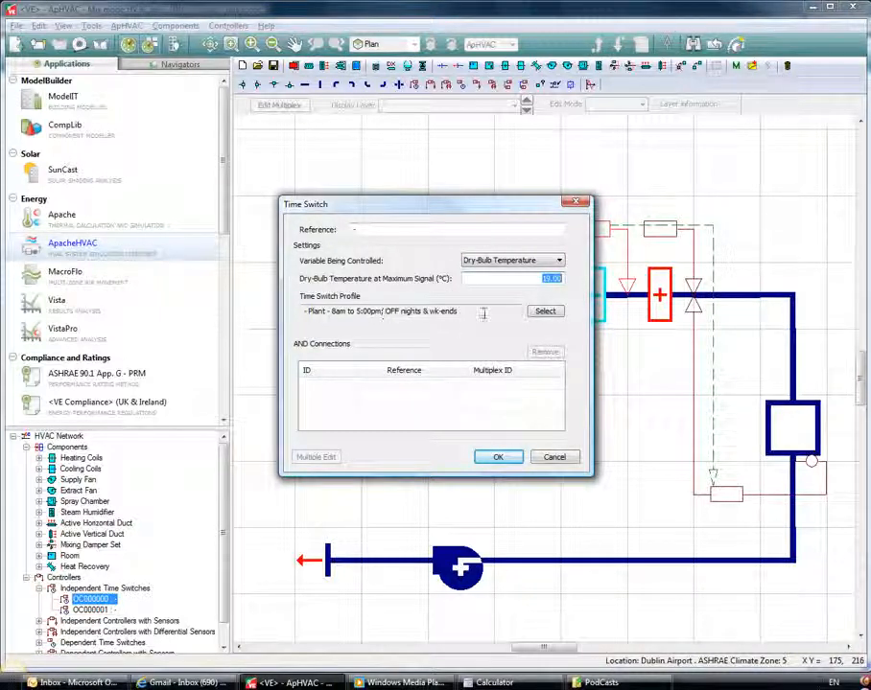
left_click(575, 204)
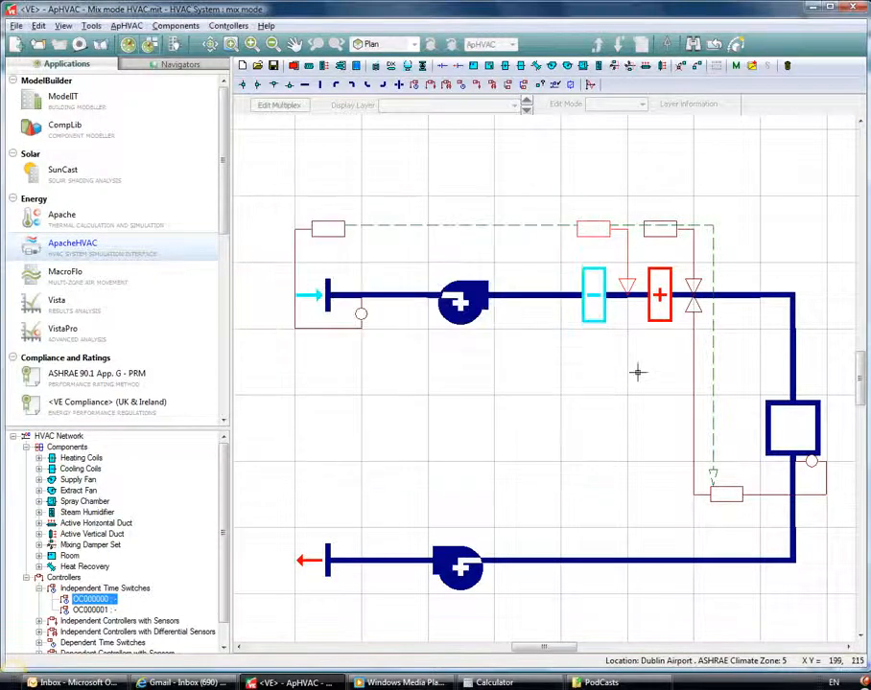
double_click(655, 232)
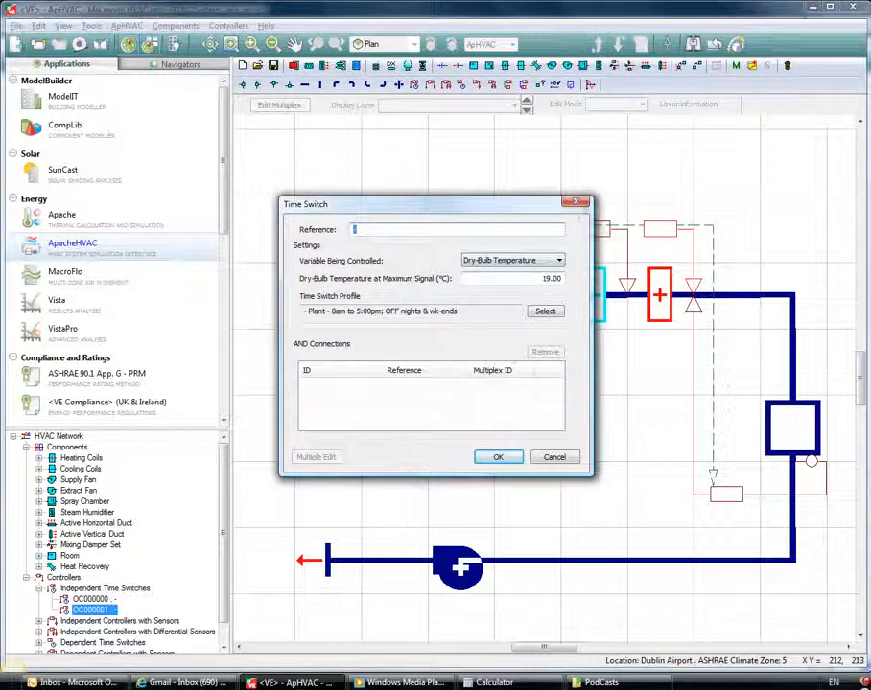
left_click(575, 201)
Step: Examine the room's CO2 flow-rate controller: maximum and minimum flow, midband, proportional bandwidth and AND connections, and cancel without changes
left_click(742, 492)
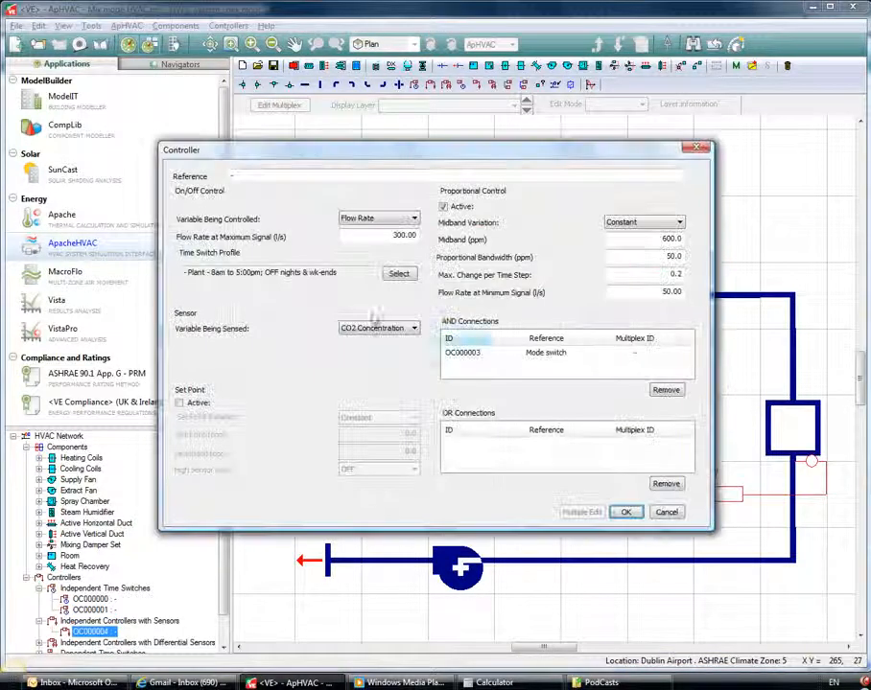
left_click_drag(385, 235, 428, 235)
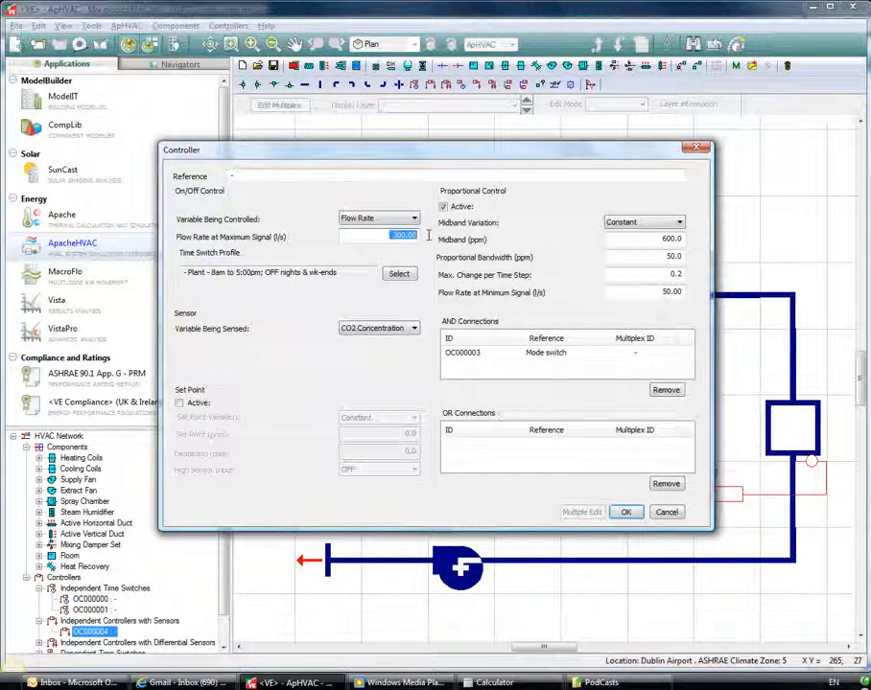
left_click_drag(640, 292, 682, 293)
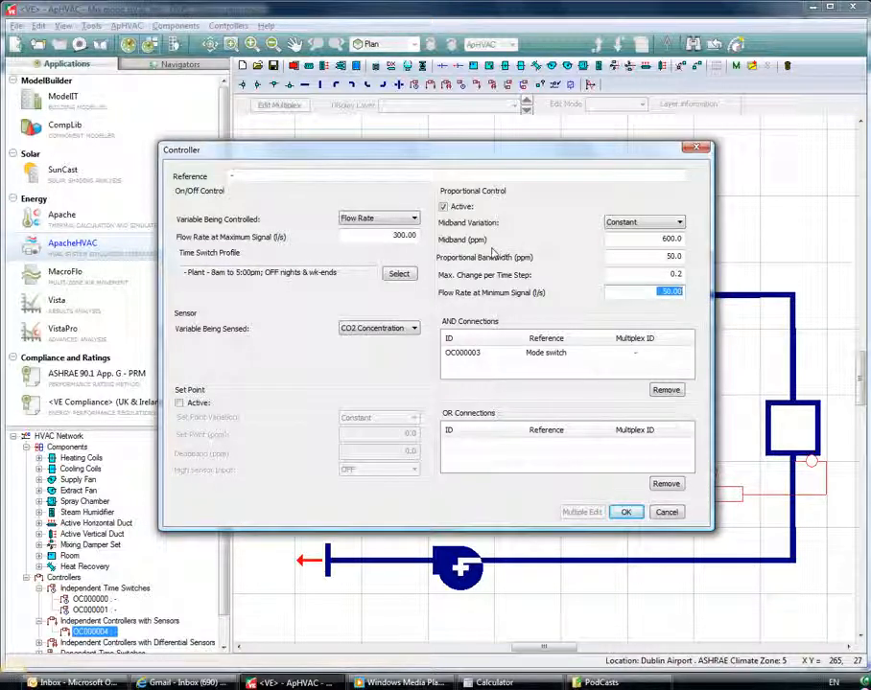
left_click(658, 240)
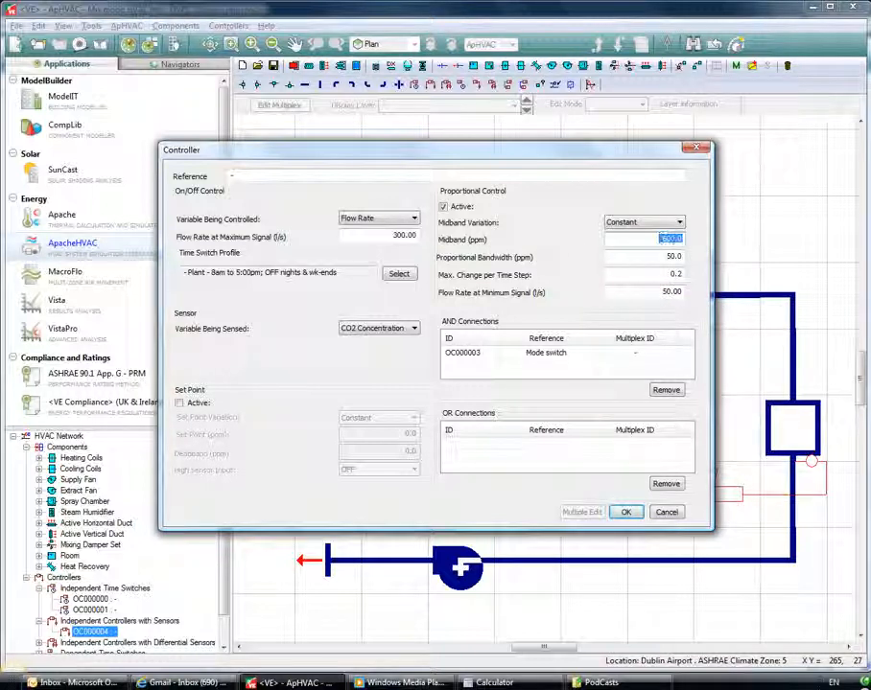
left_click(672, 256)
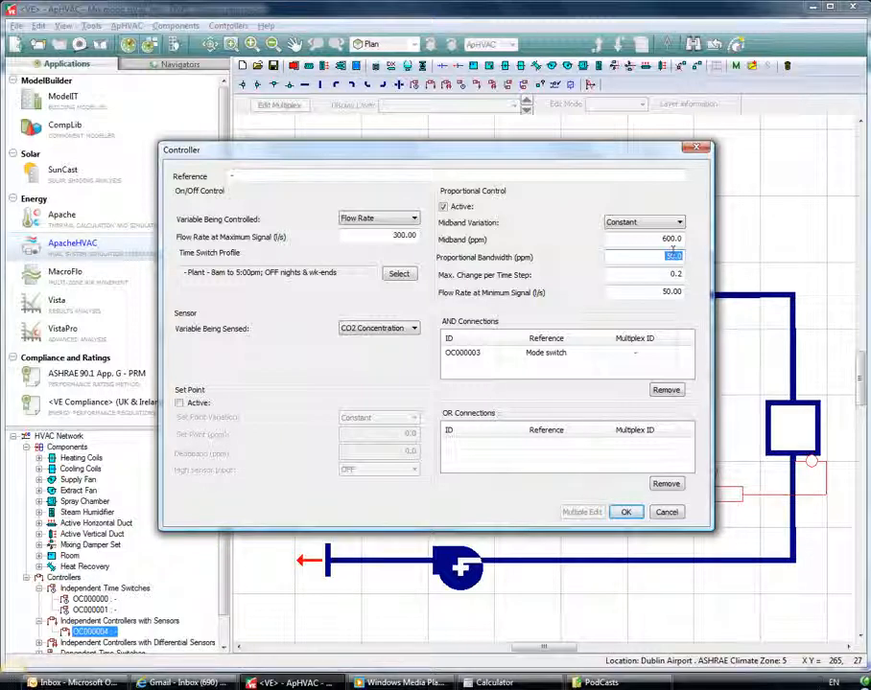
left_click(668, 239)
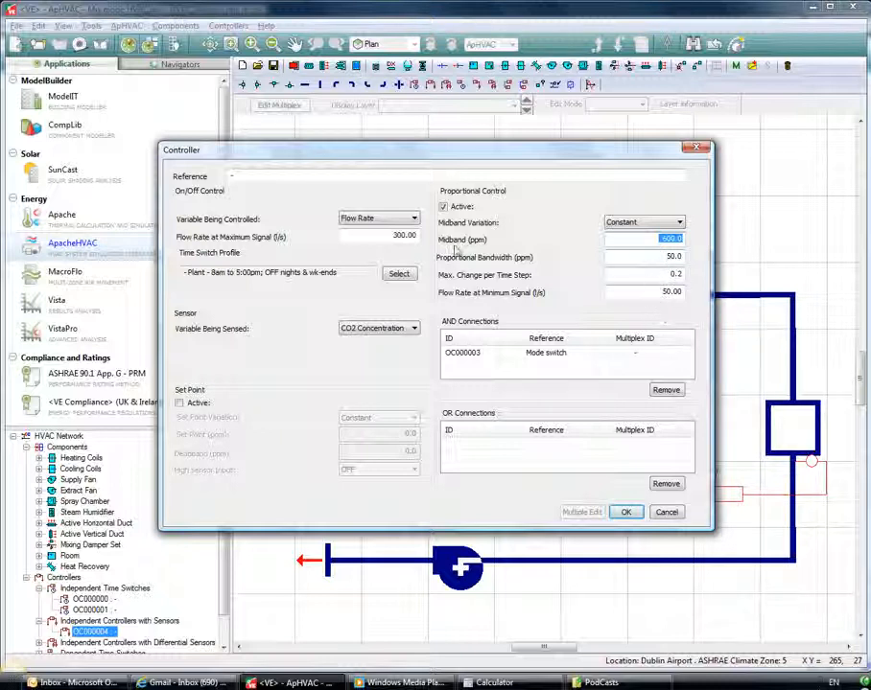
left_click_drag(391, 234, 426, 241)
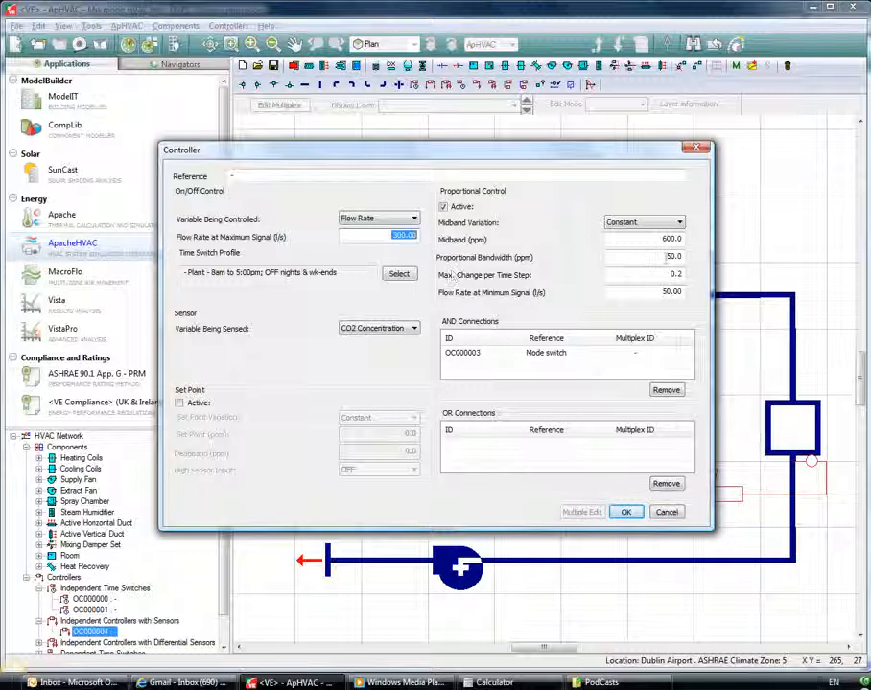
left_click_drag(661, 239, 679, 242)
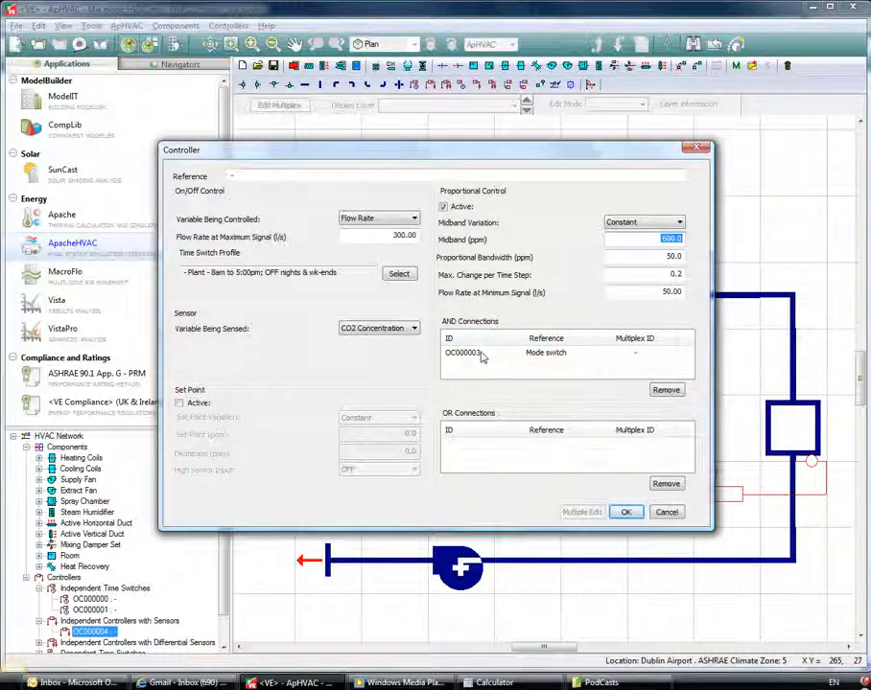
left_click(664, 511)
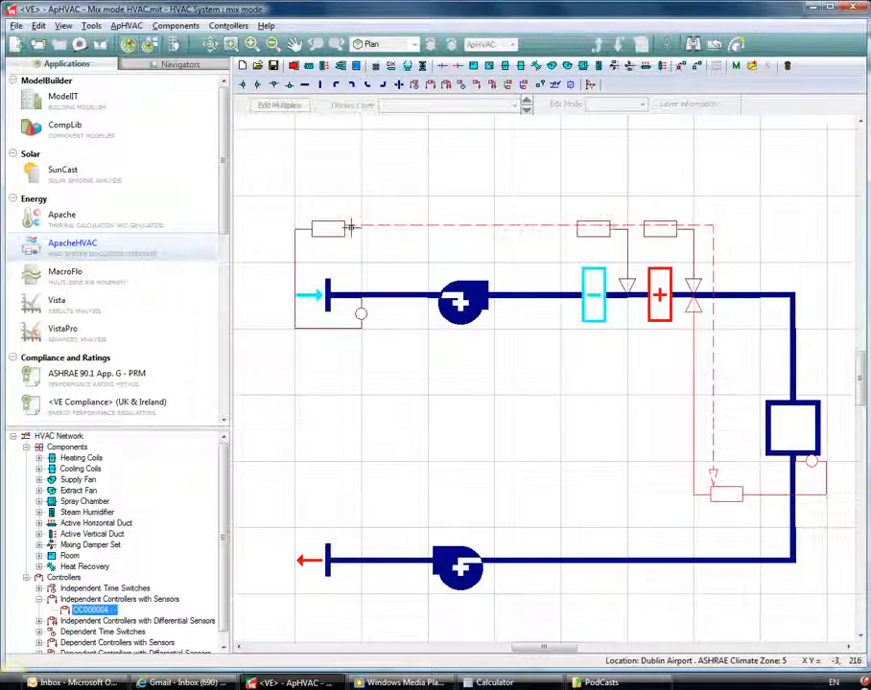
Step: Inspect the Mode switch controller's time switch profile, sensed variable, set point and high sensor input, and cancel without changes
double_click(329, 229)
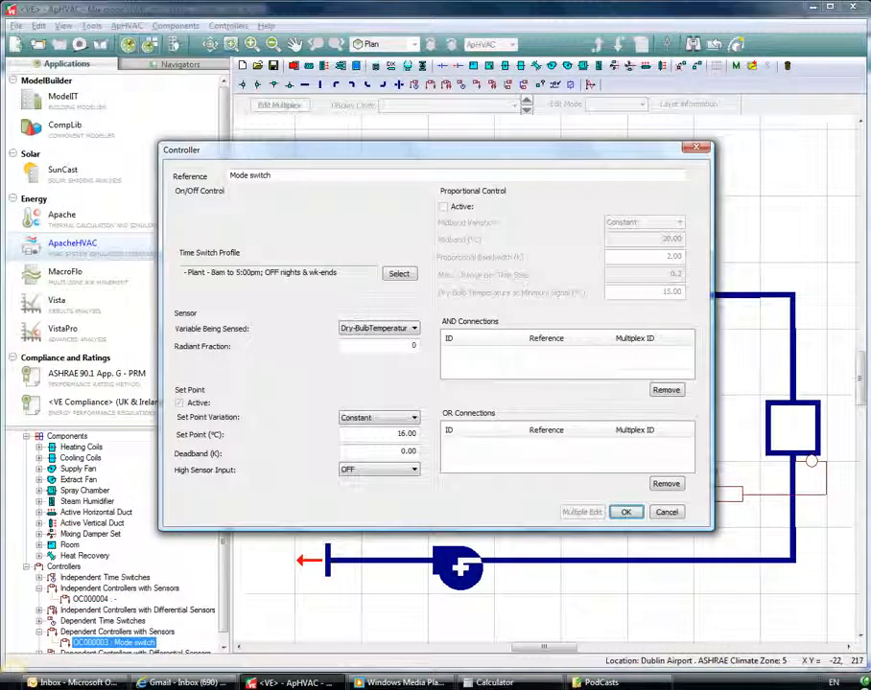
left_click_drag(554, 148, 477, 161)
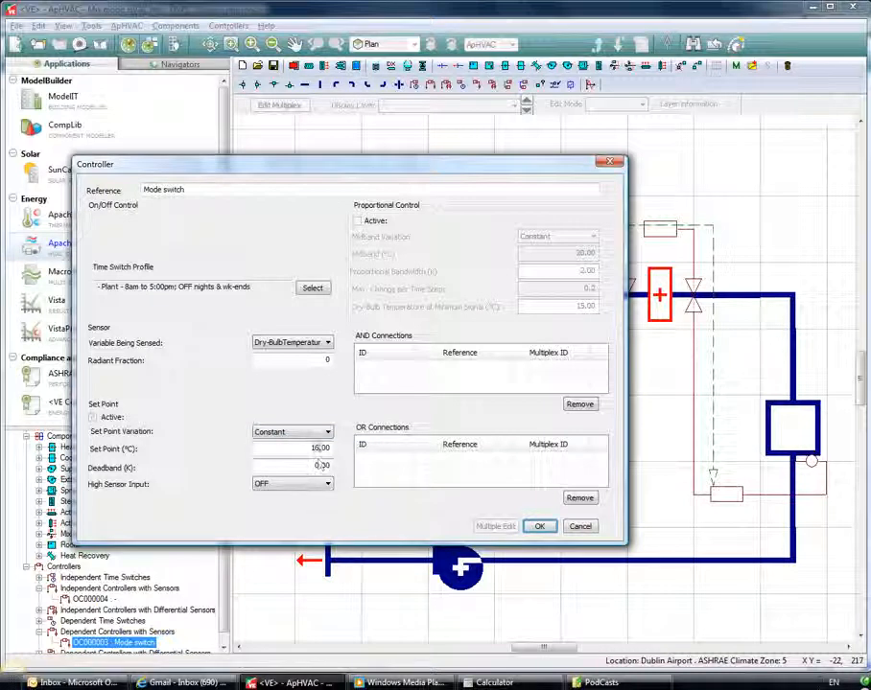
left_click_drag(301, 448, 335, 449)
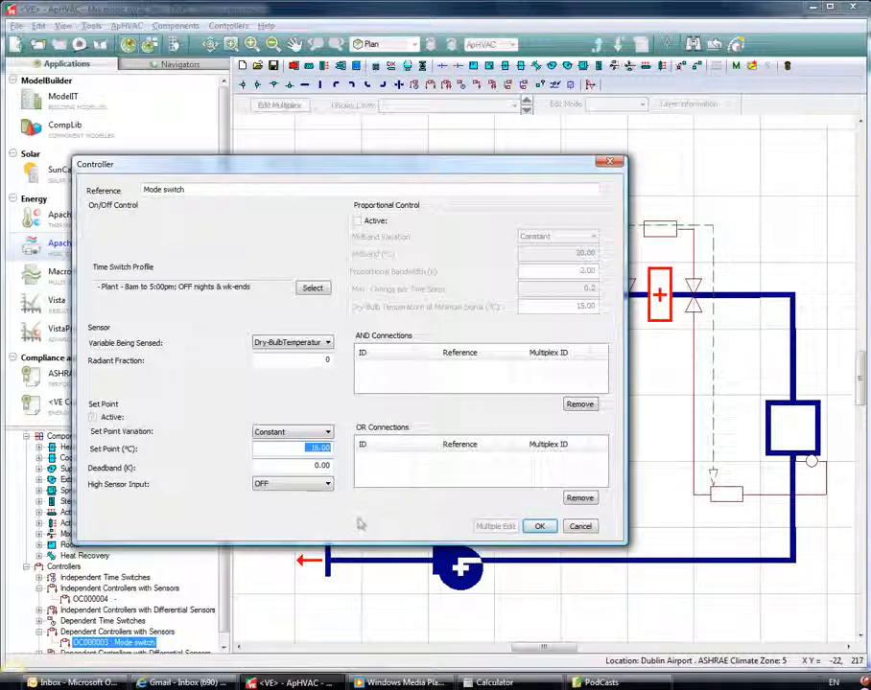
left_click(580, 526)
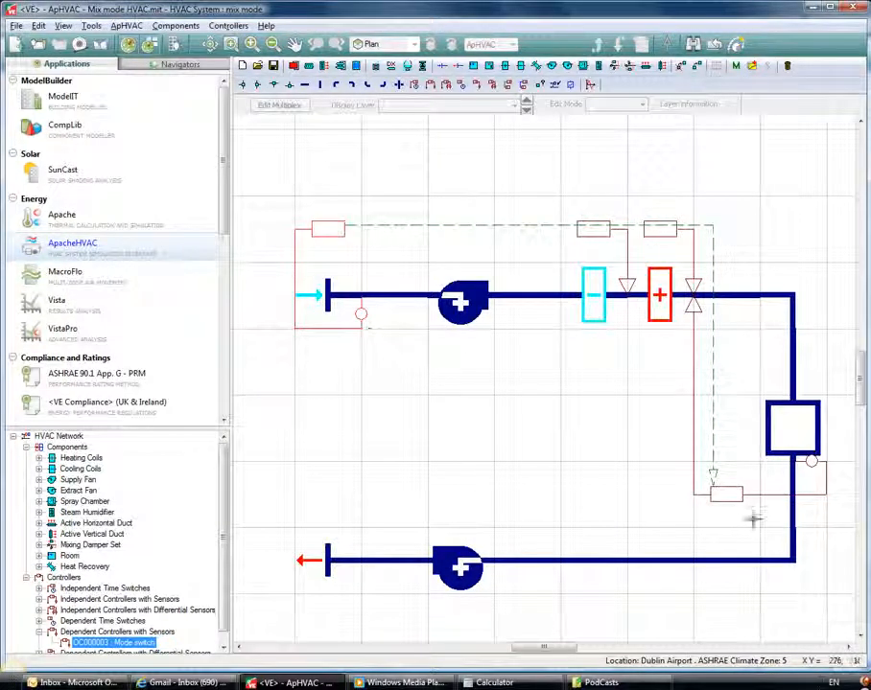
Step: Recheck the room's CO2 flow-rate controller, focusing on its proportional midband and the AND connection to the mode switch, and close it unchanged
double_click(719, 491)
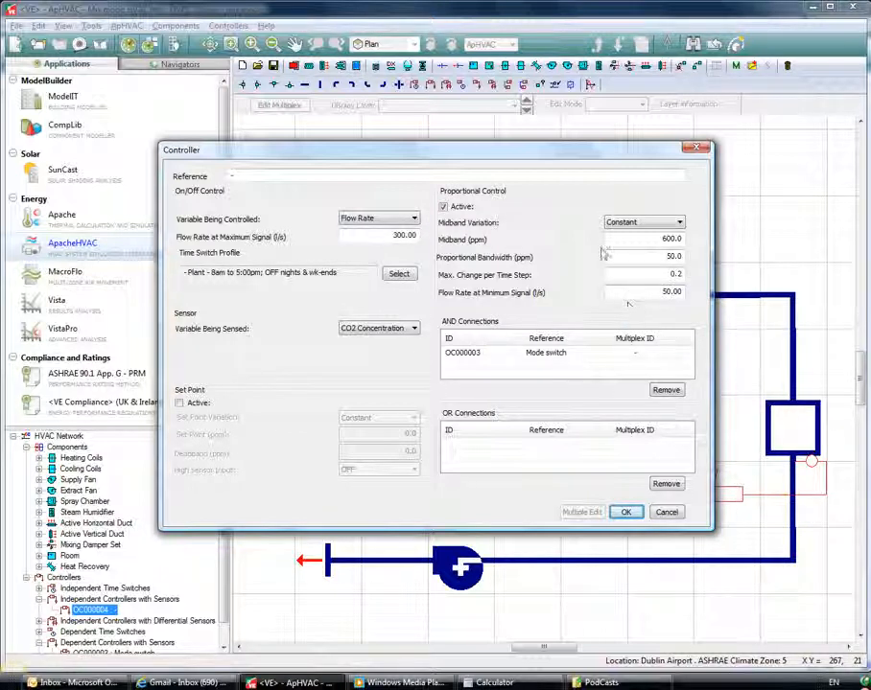
double_click(666, 238)
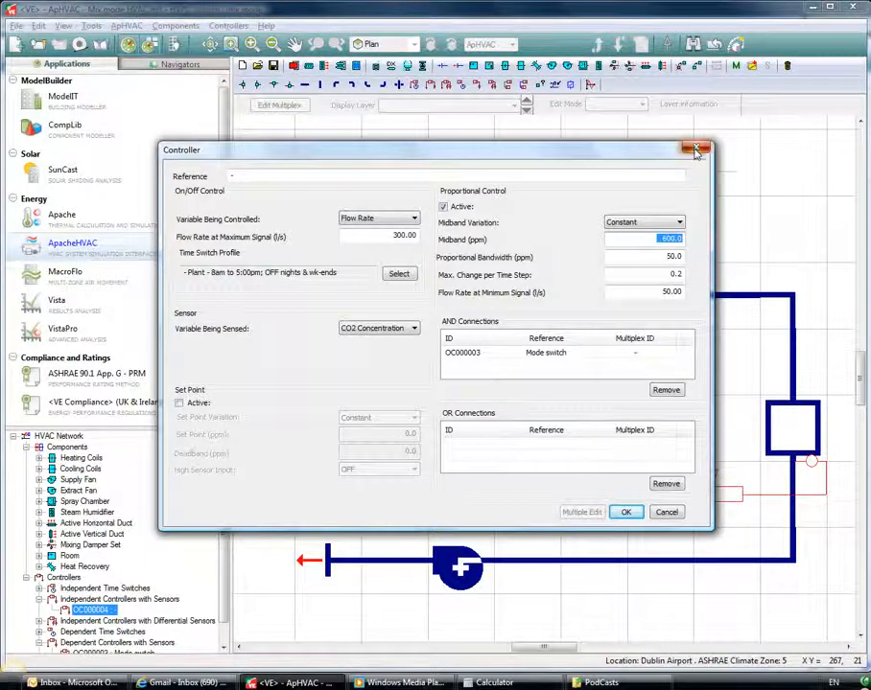
left_click(697, 151)
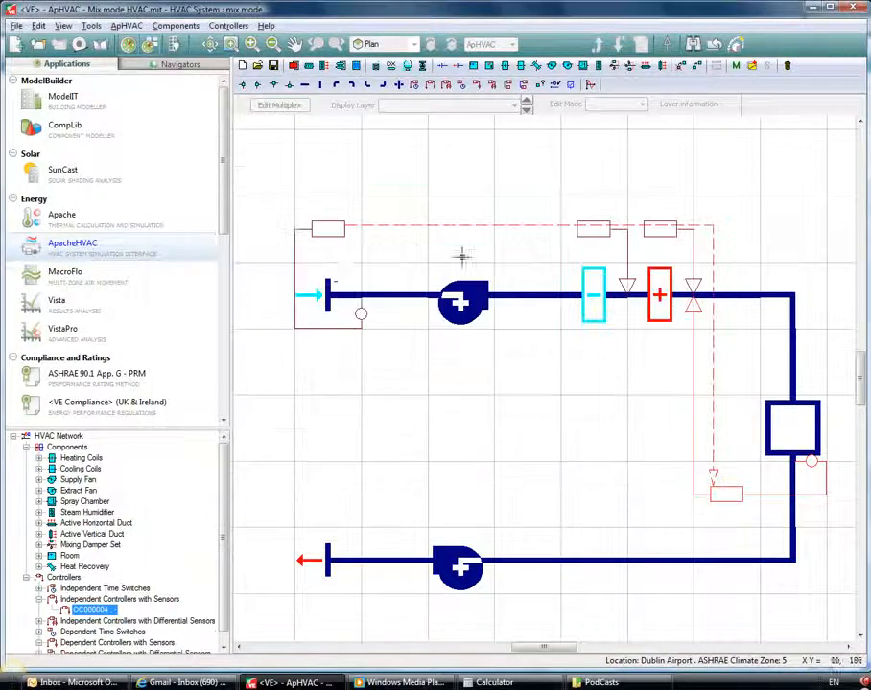
Step: Switch to Apache, tick the MacroFlo link in the ApacheSim settings, check the ApacheHVAC link to mix mode.asp, and cancel without simulating
left_click(89, 229)
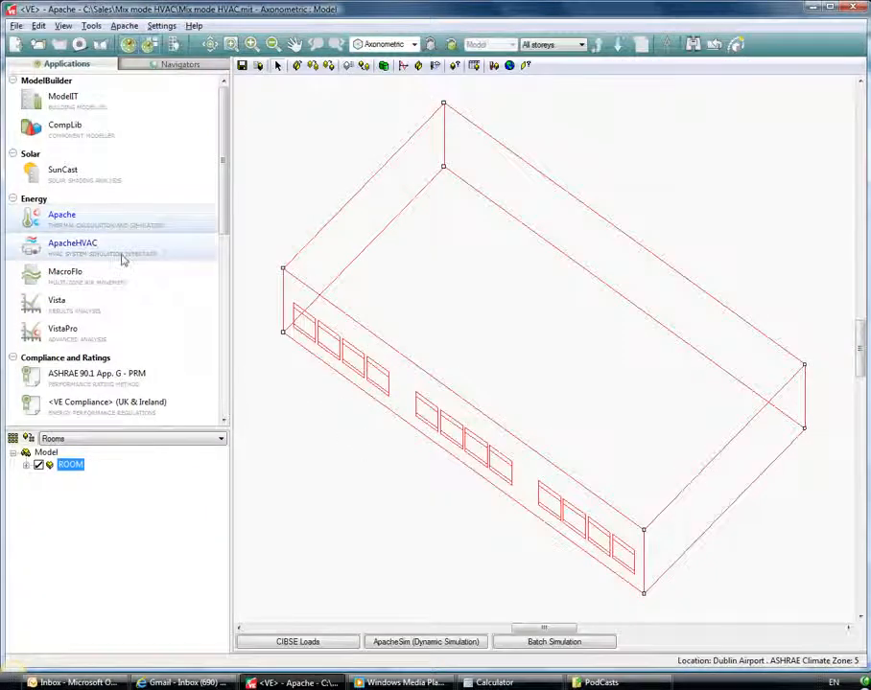
left_click(423, 642)
left_click(250, 297)
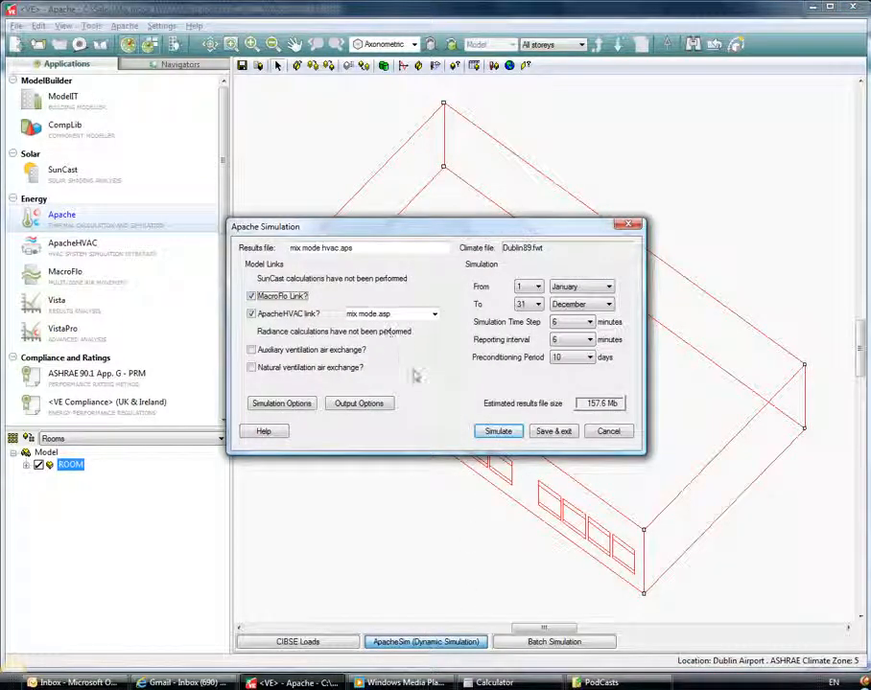
left_click(619, 432)
Step: Switch to Vista and chart only the room's air temperature from the results file mix mode hvac.aps
left_click(115, 303)
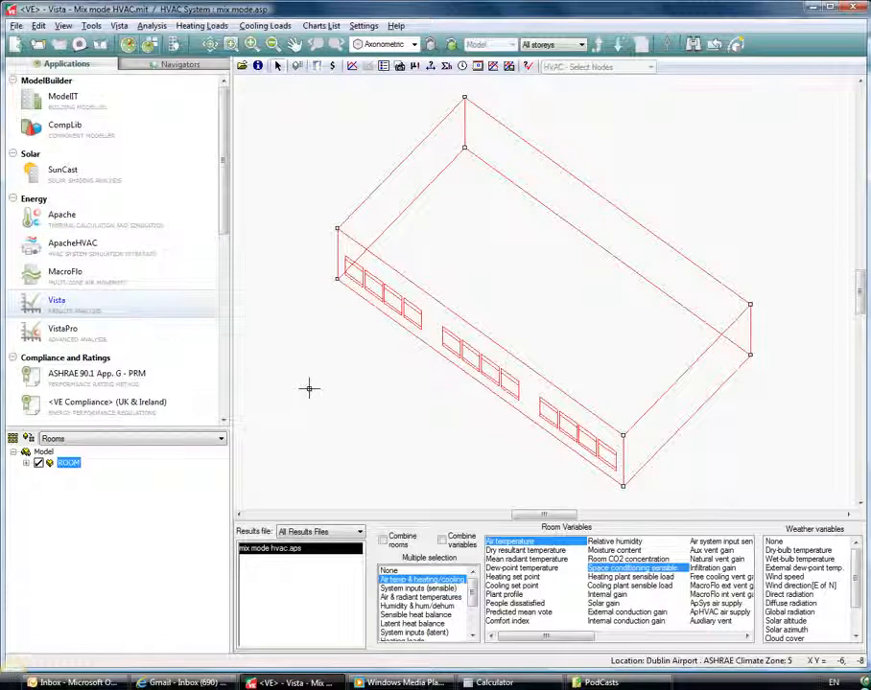
left_click(518, 552)
left_click(511, 543)
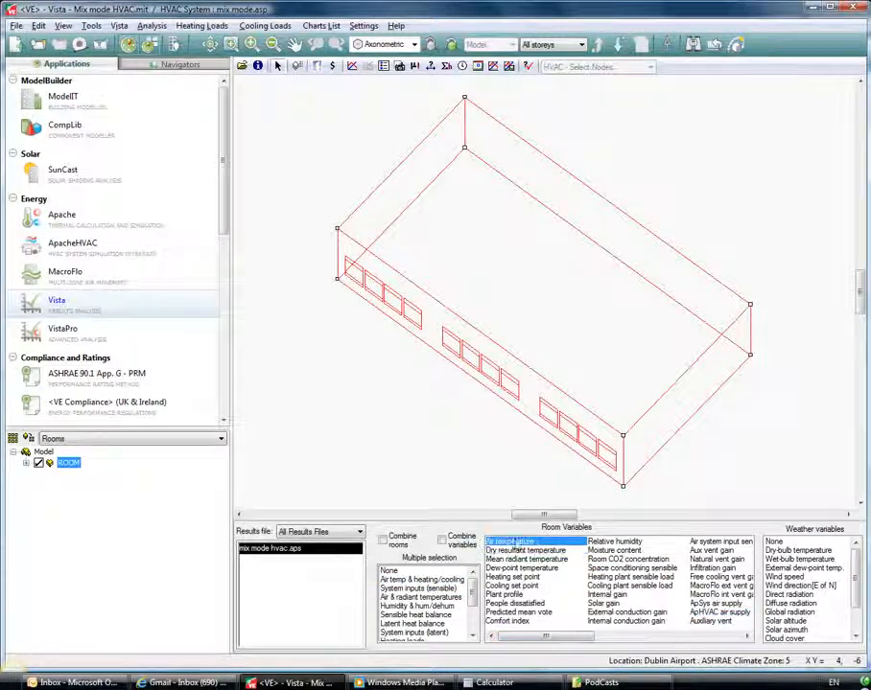
left_click(355, 67)
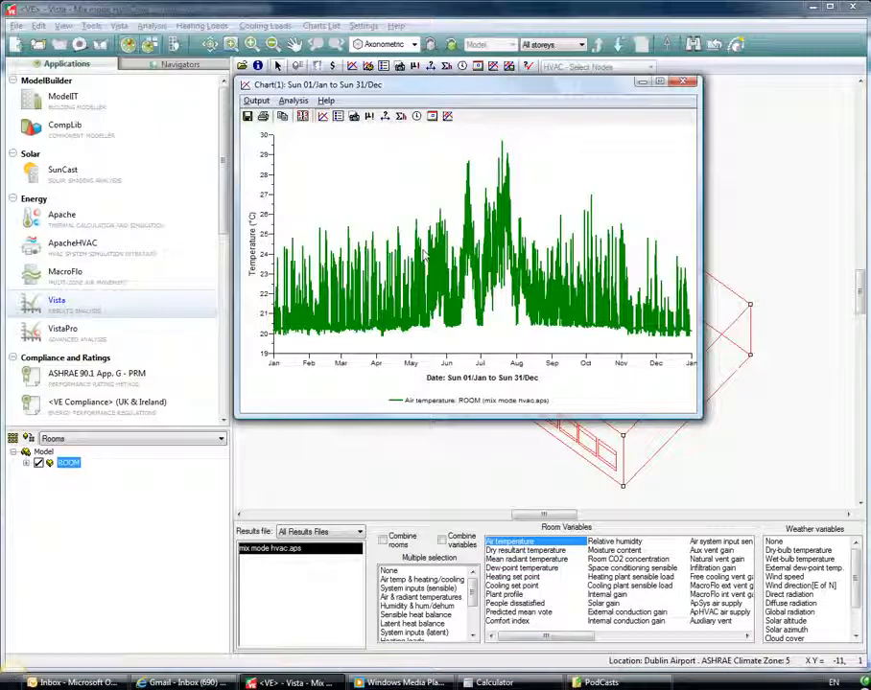
Step: Restrict the chart's date range to 8 May and move the date selection window clear of the graph
left_click(302, 116)
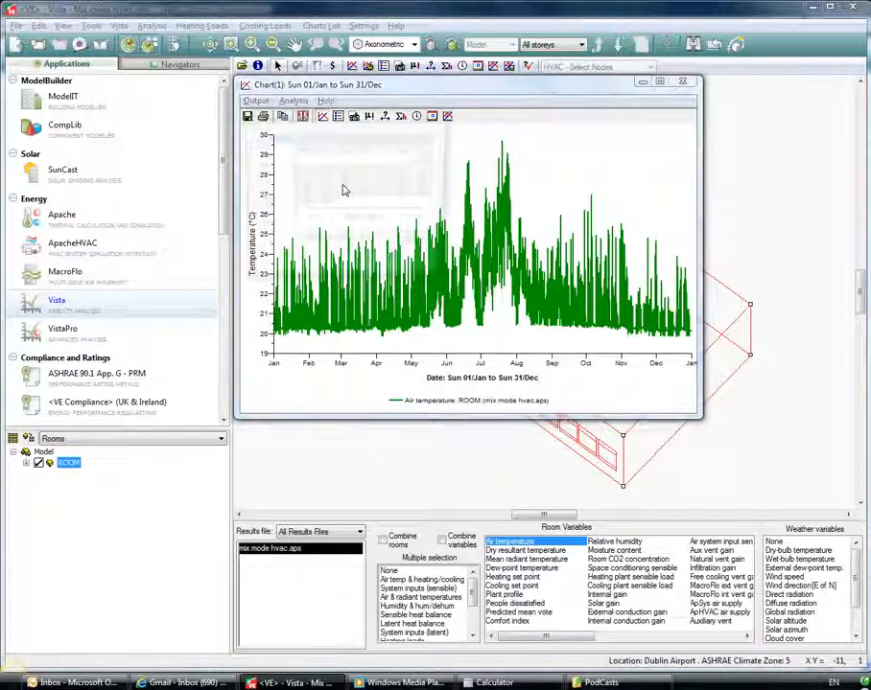
left_click(262, 173)
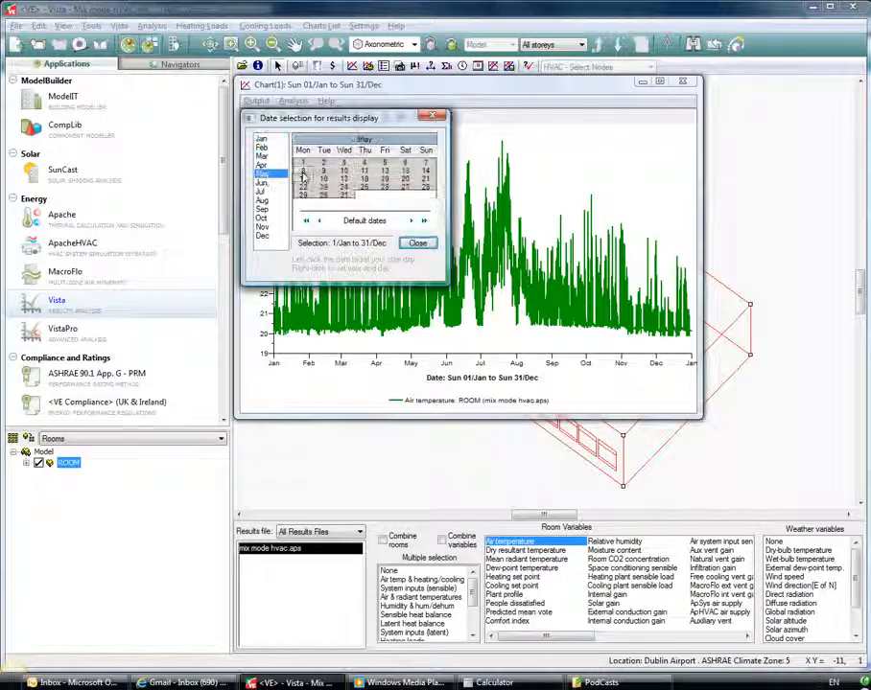
left_click(303, 171)
left_click_drag(385, 126, 157, 114)
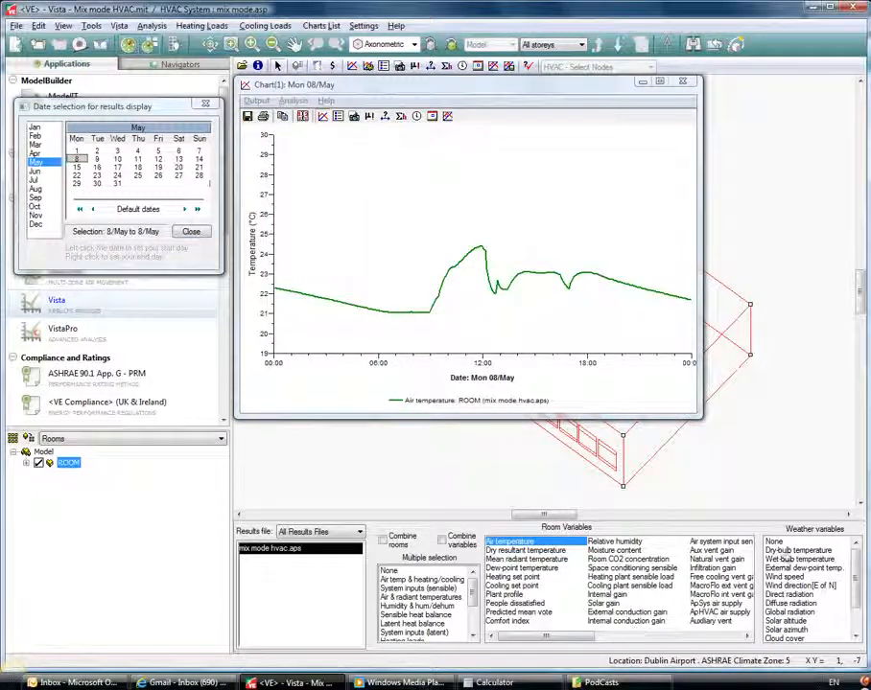
Step: Add the weather dry-bulb temperature, the ApHVAC air supply and the room CO2 concentration to the 8 May chart
left_click(789, 552)
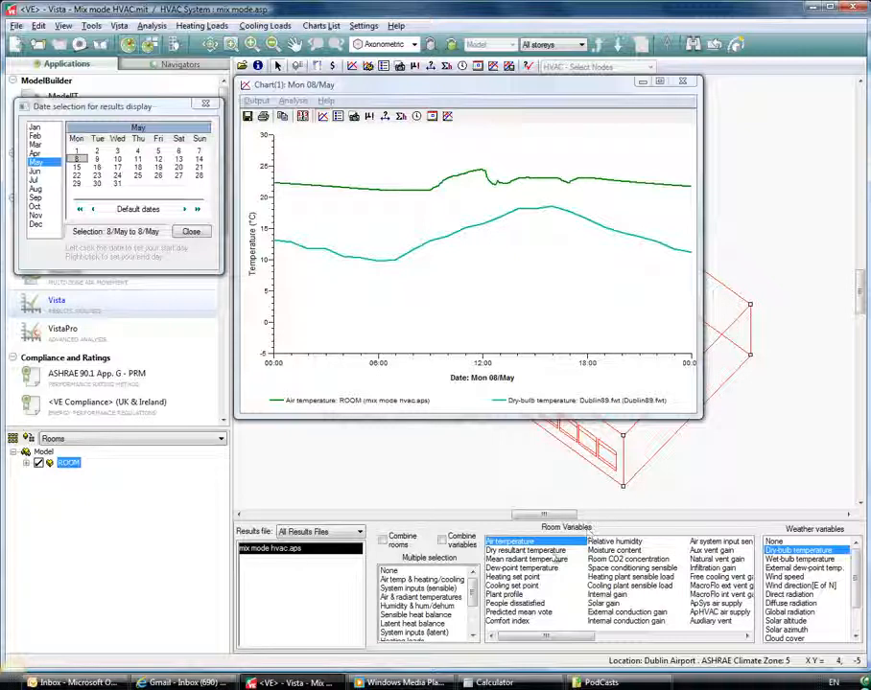
left_click(712, 612)
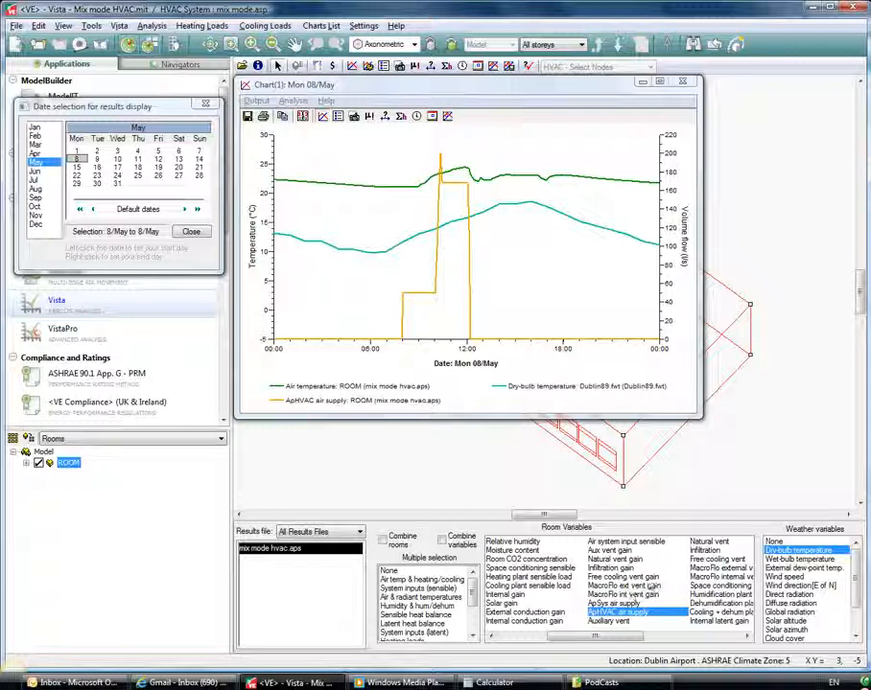
left_click(526, 560)
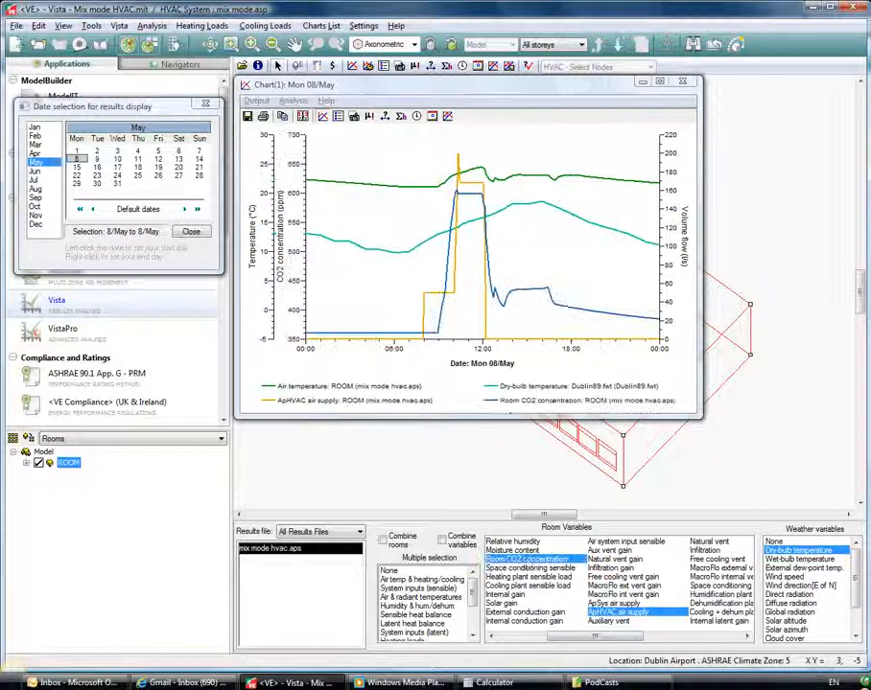